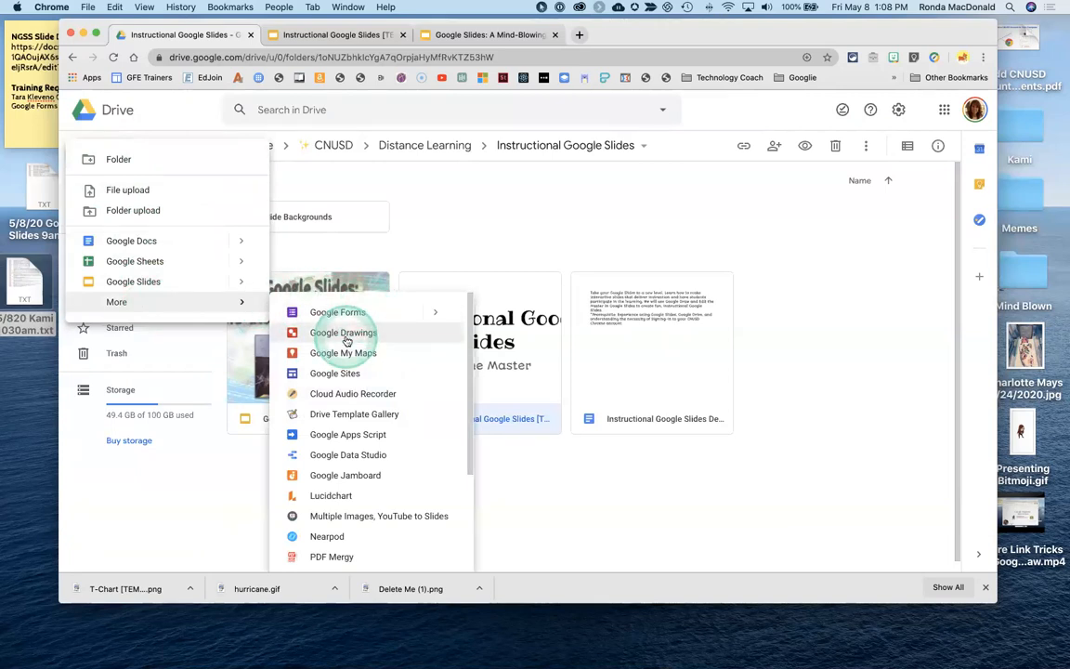
# Create a new Google Drawing in the shared Instructional Google Slides folder
pyautogui.click(344, 340)
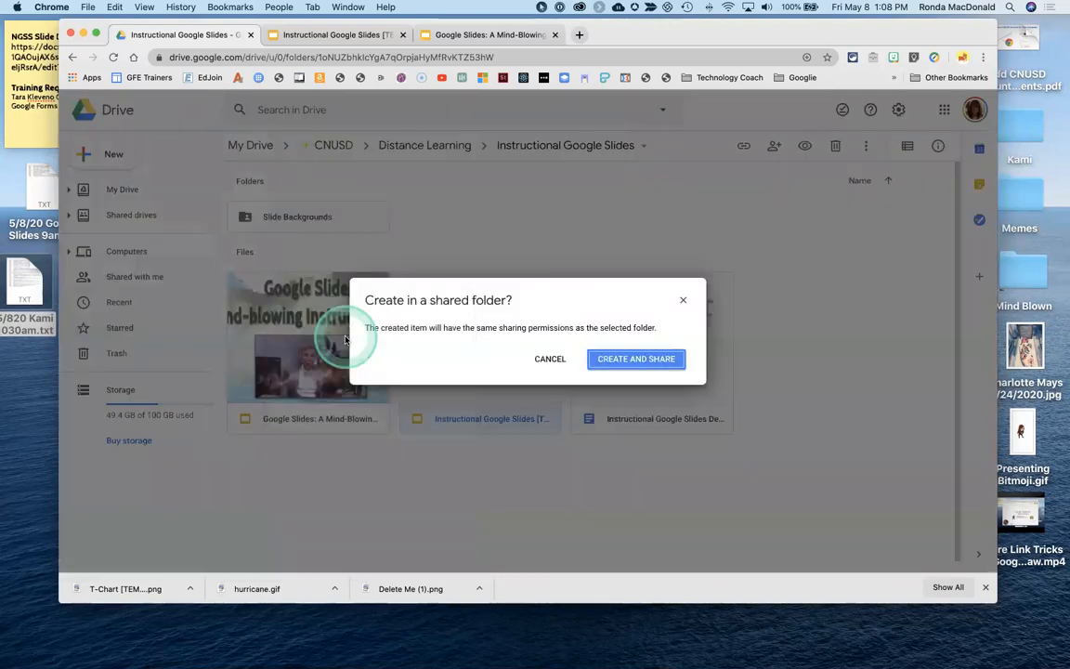
pyautogui.click(610, 360)
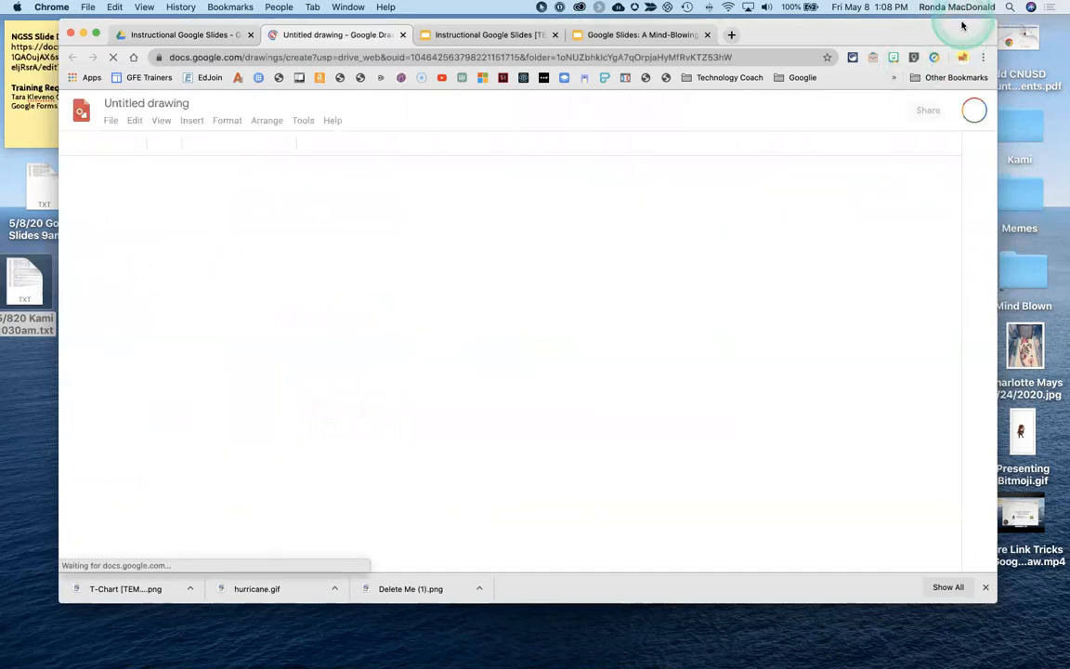
pyautogui.moveTo(962, 30); pyautogui.dragTo(959, 40)
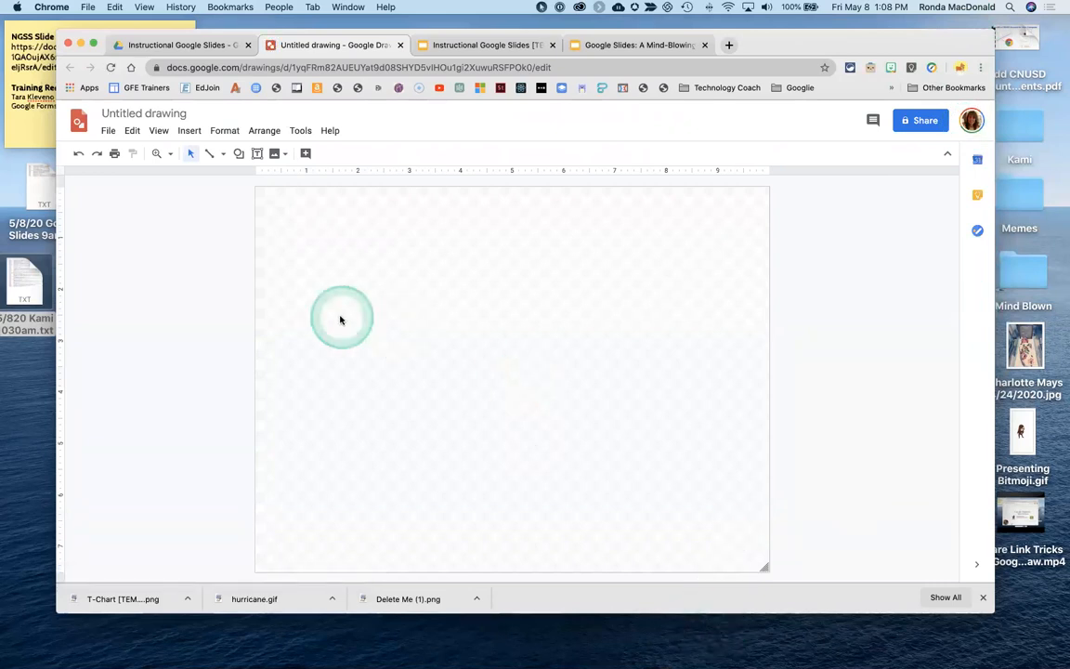
pyautogui.rightClick(600, 338)
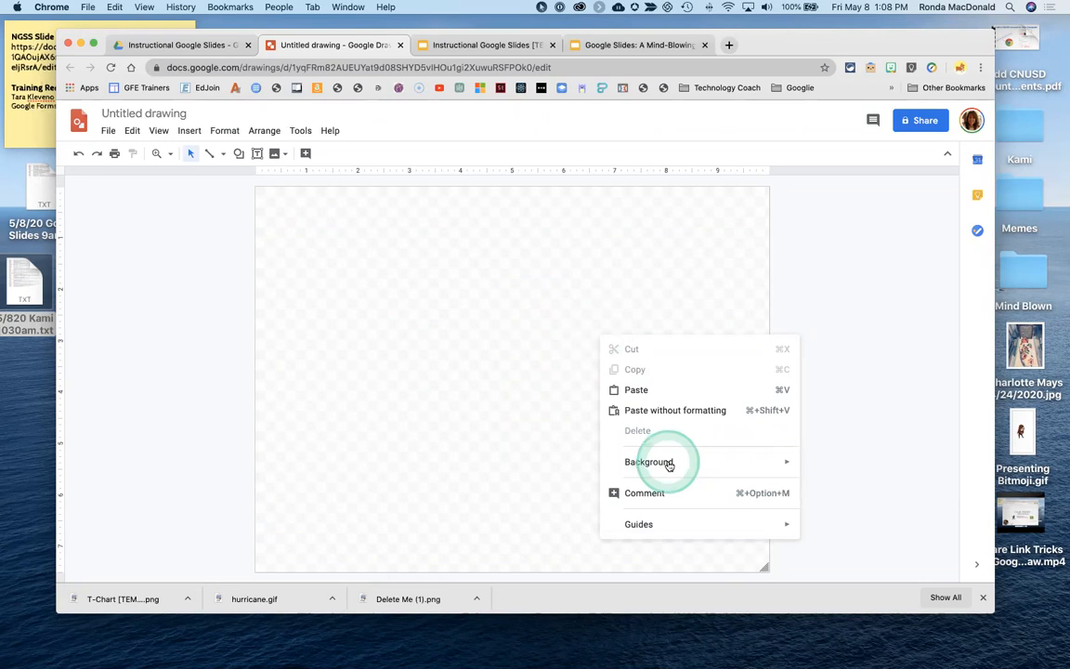
pyautogui.moveTo(732, 467)
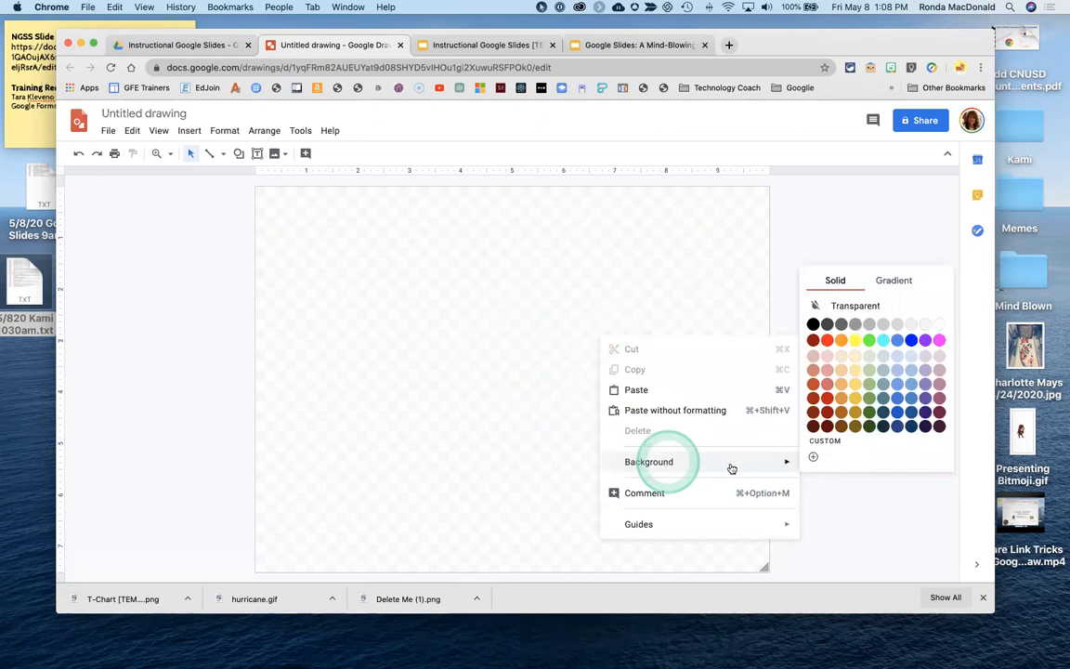
pyautogui.click(480, 288)
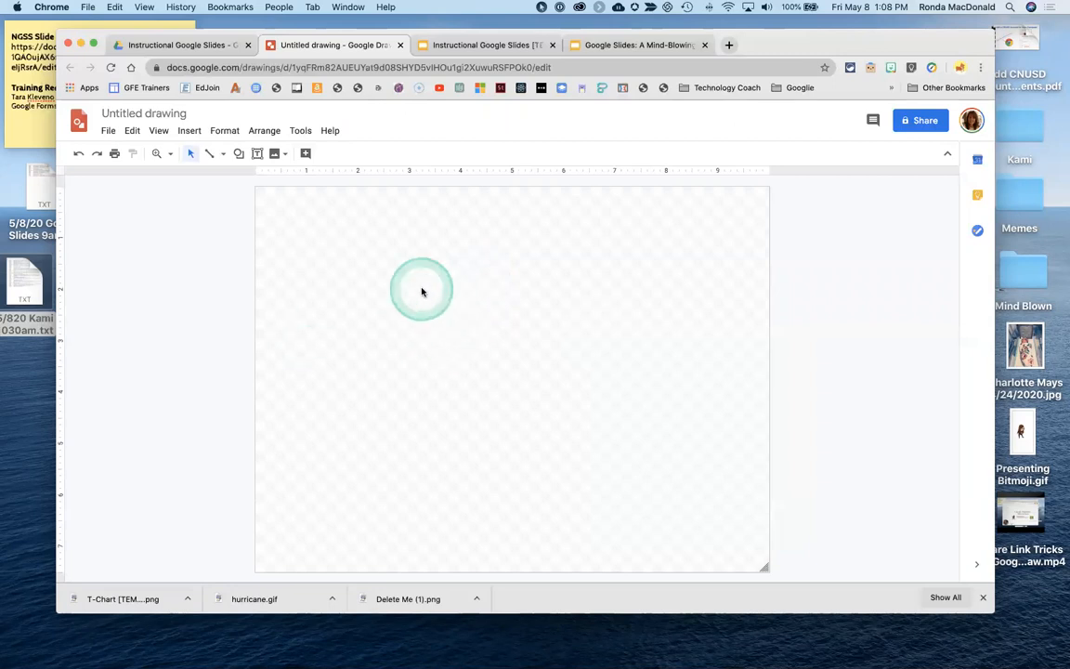
# Rename the untitled drawing as "Delete Me"
pyautogui.click(121, 113)
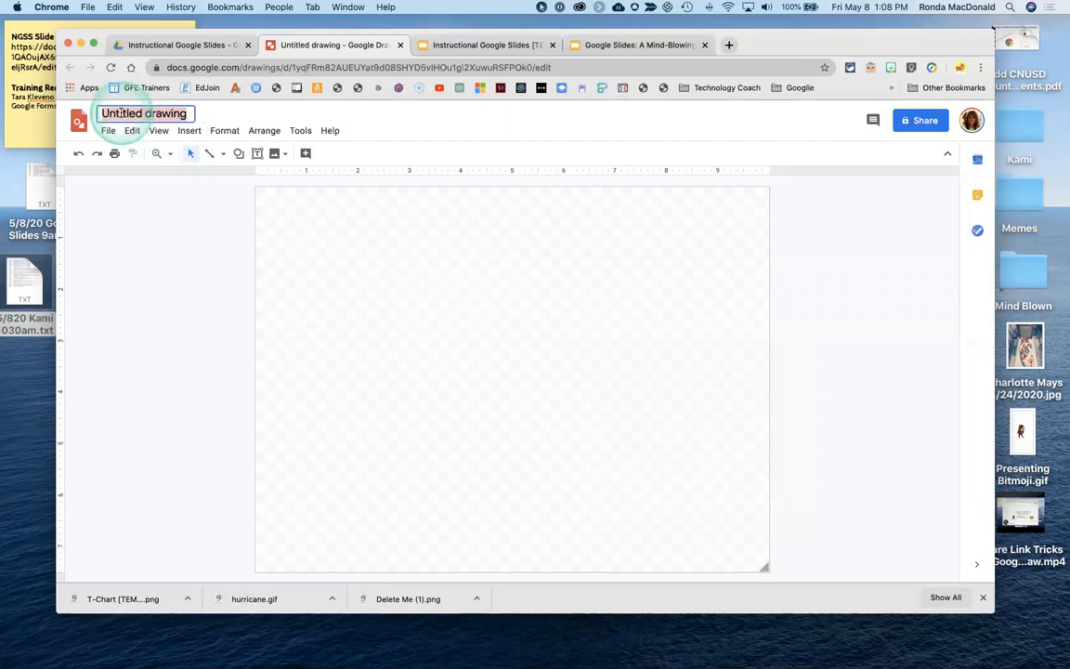
pyautogui.write('Delete Me')
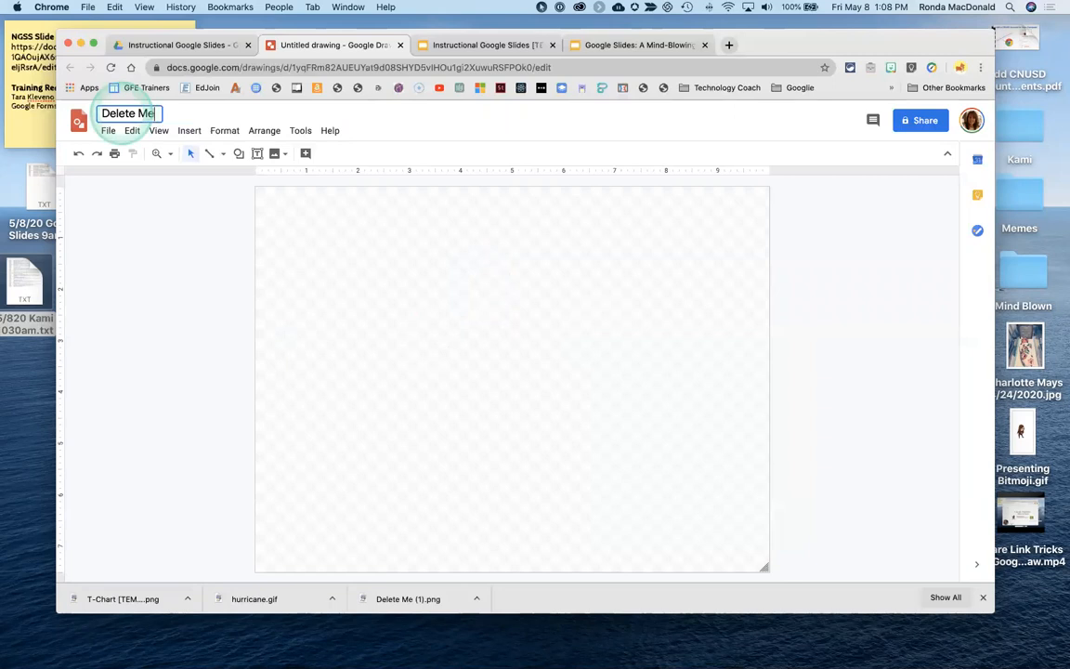
pyautogui.press('Return')
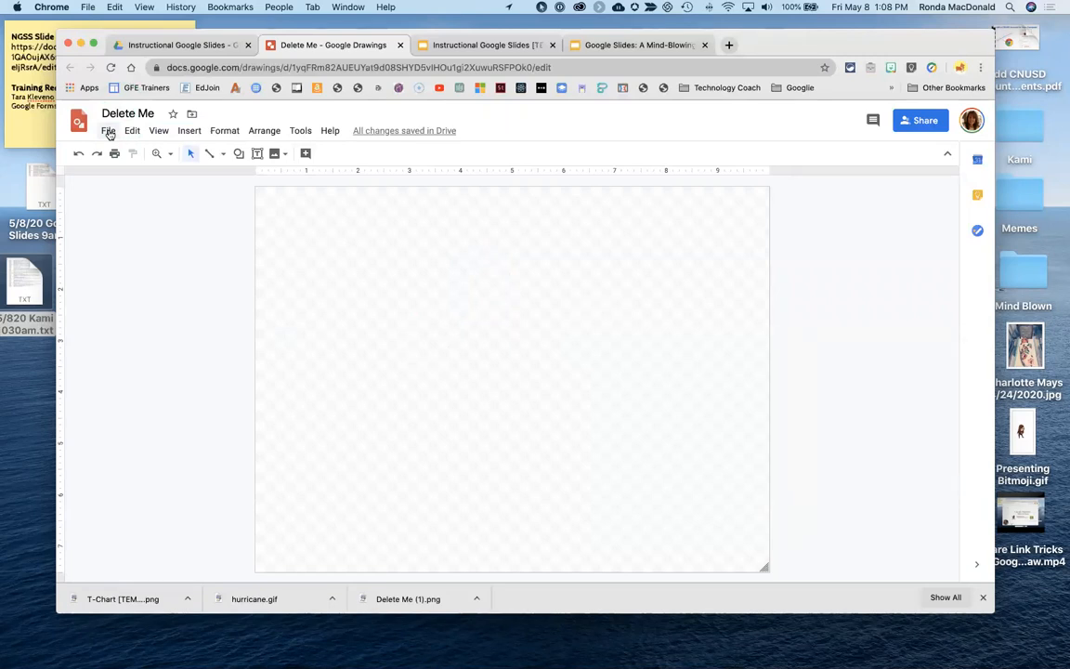
pyautogui.click(115, 112)
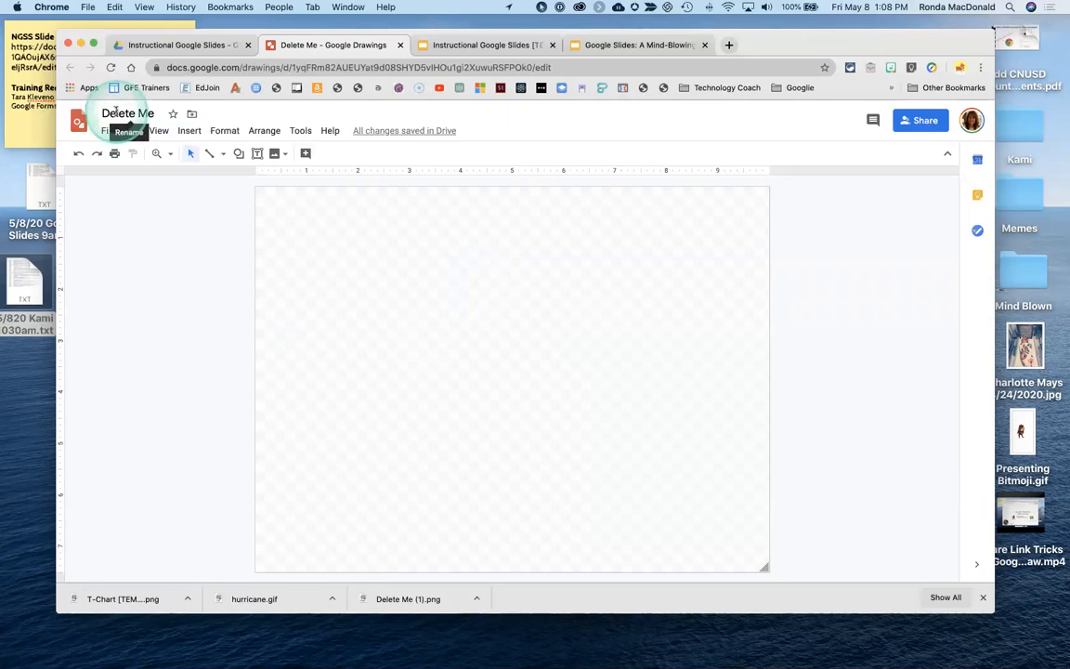
# Set the drawing's page size to Widescreen 16:9
pyautogui.click(108, 132)
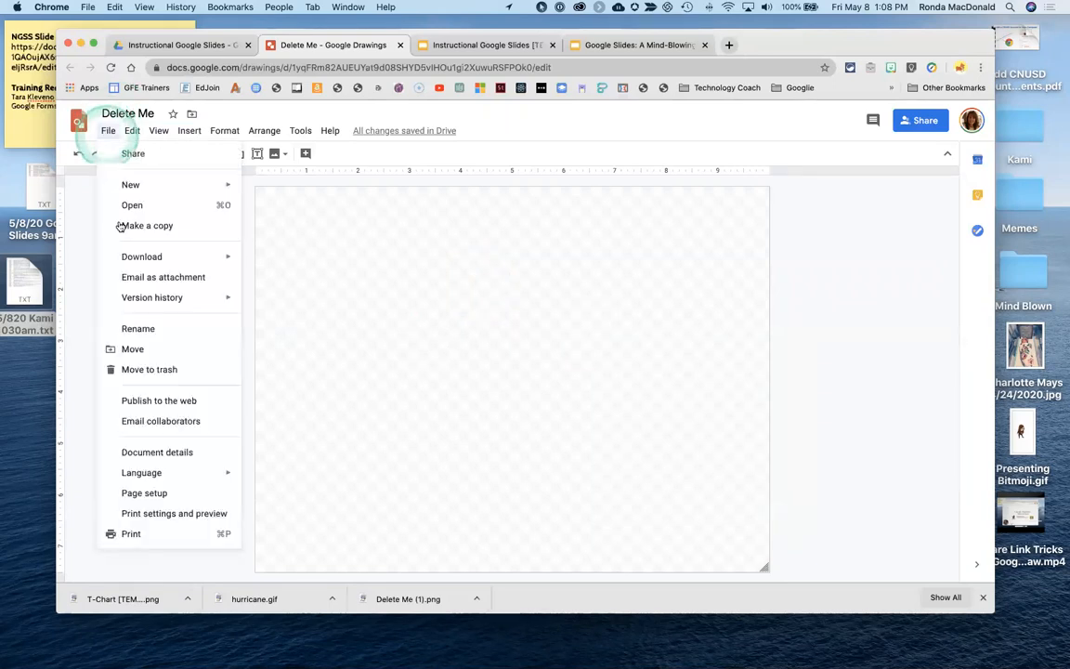
pyautogui.click(150, 494)
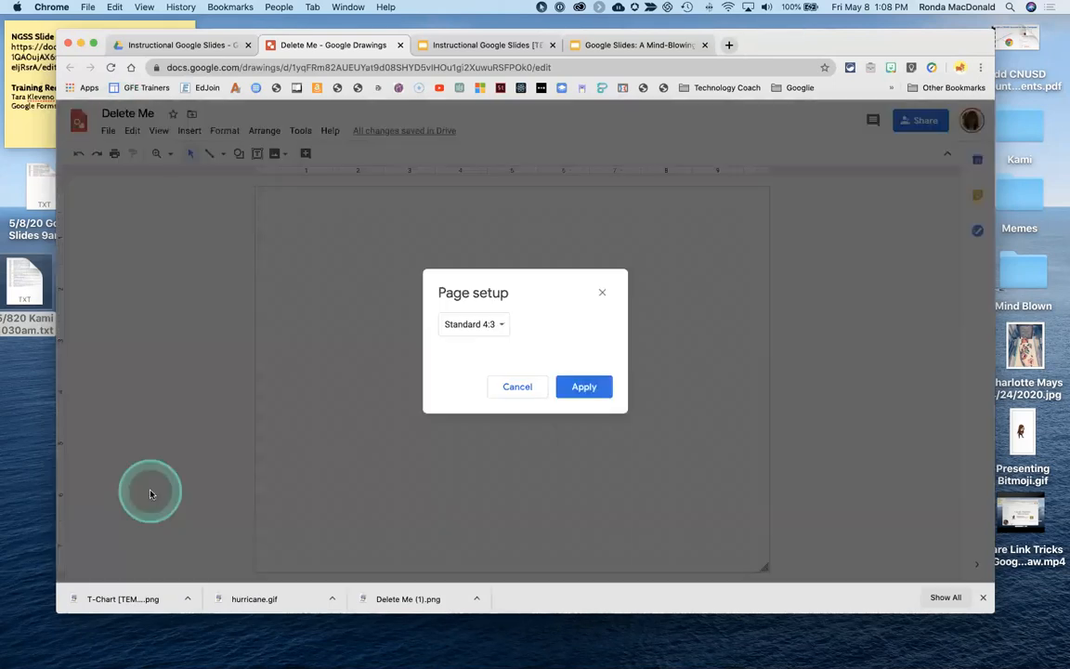
pyautogui.click(466, 325)
pyautogui.click(471, 344)
pyautogui.click(600, 376)
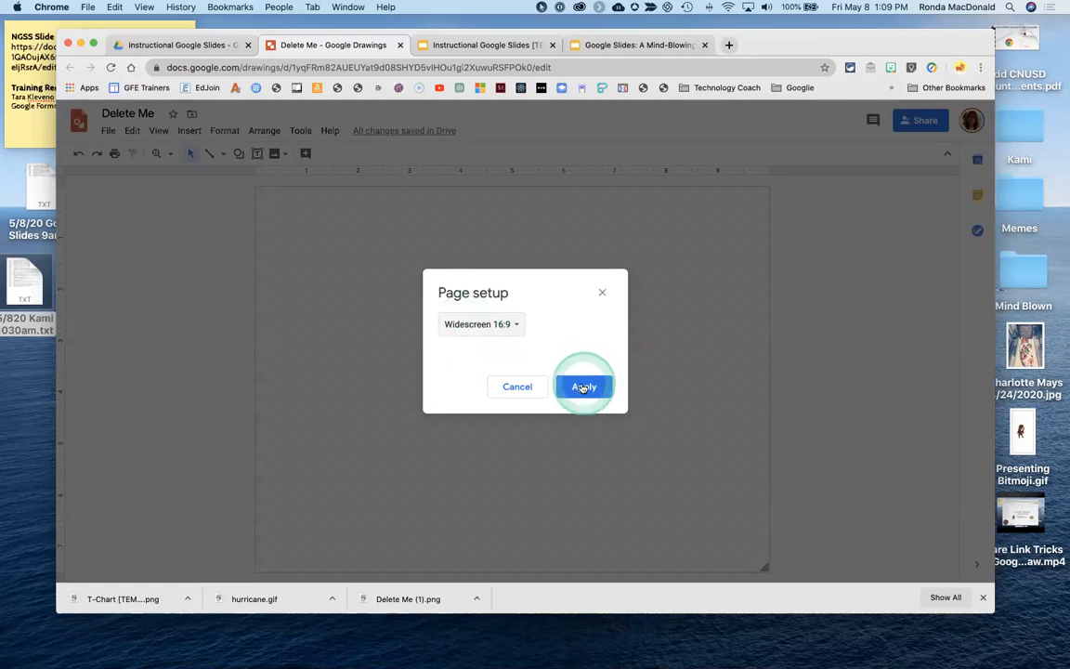
pyautogui.click(581, 386)
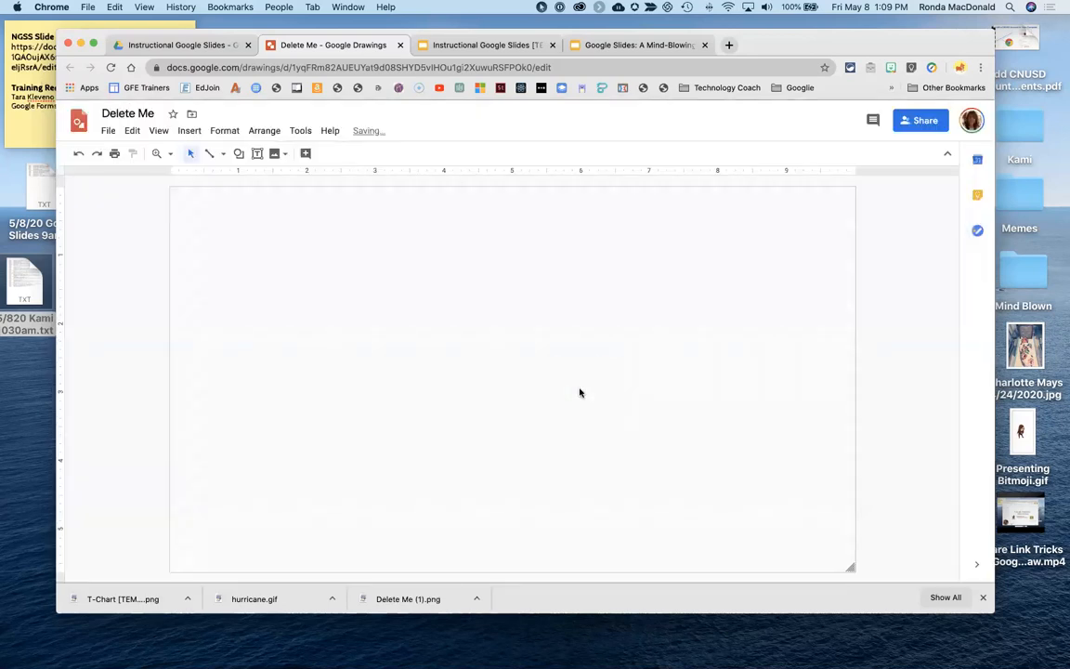
pyautogui.moveTo(580, 392); pyautogui.dragTo(851, 567)
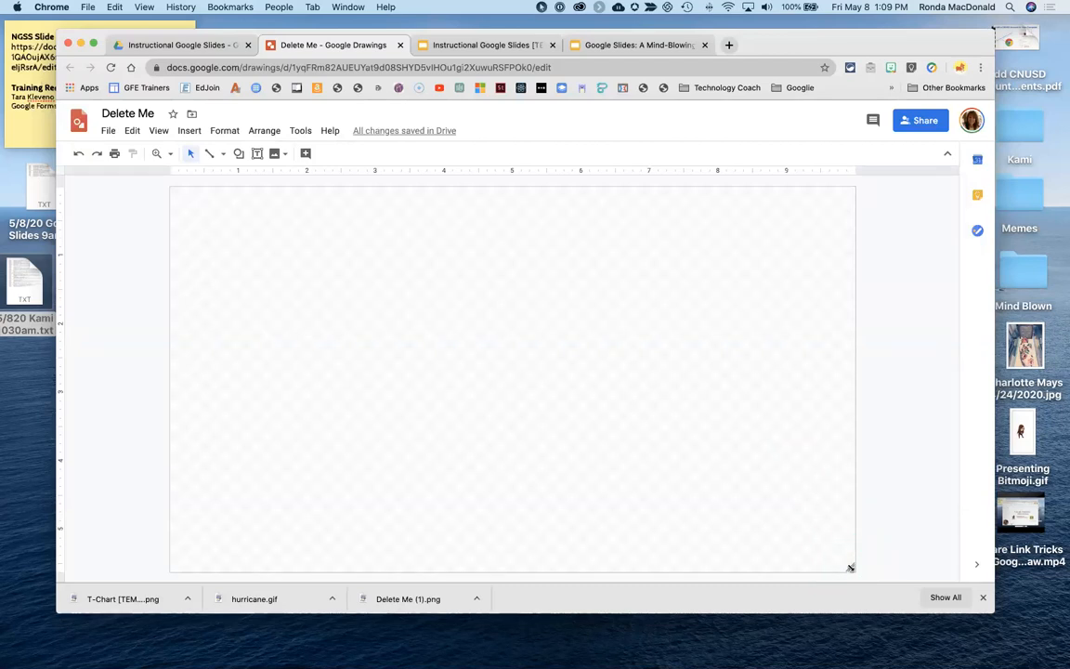
pyautogui.click(589, 434)
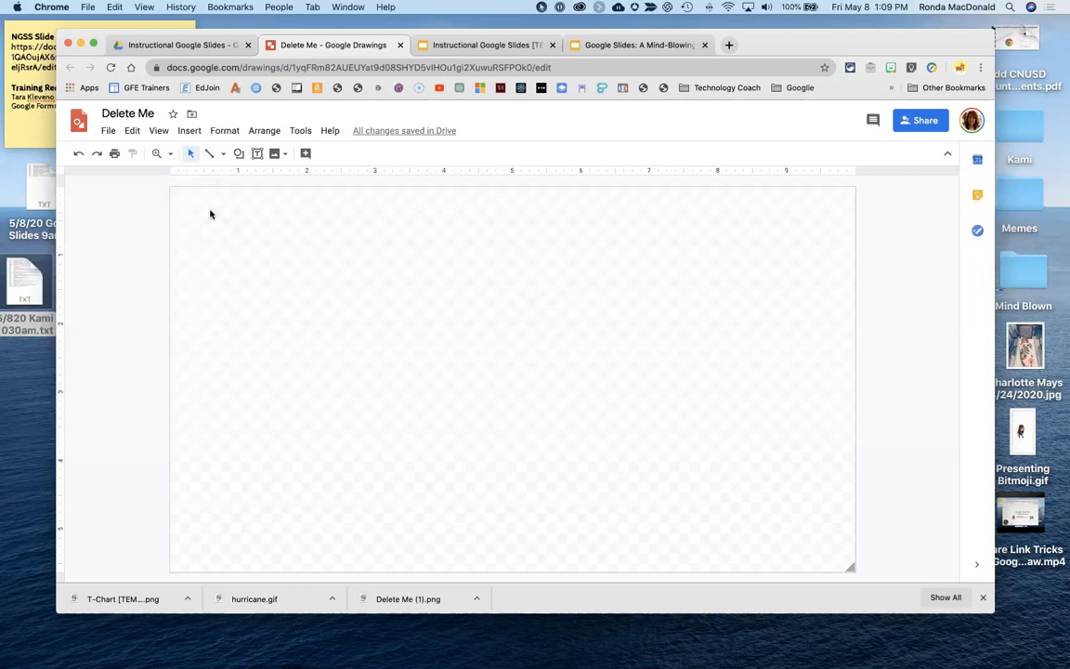
# Insert a table with two columns and two rows into the drawing
pyautogui.click(190, 132)
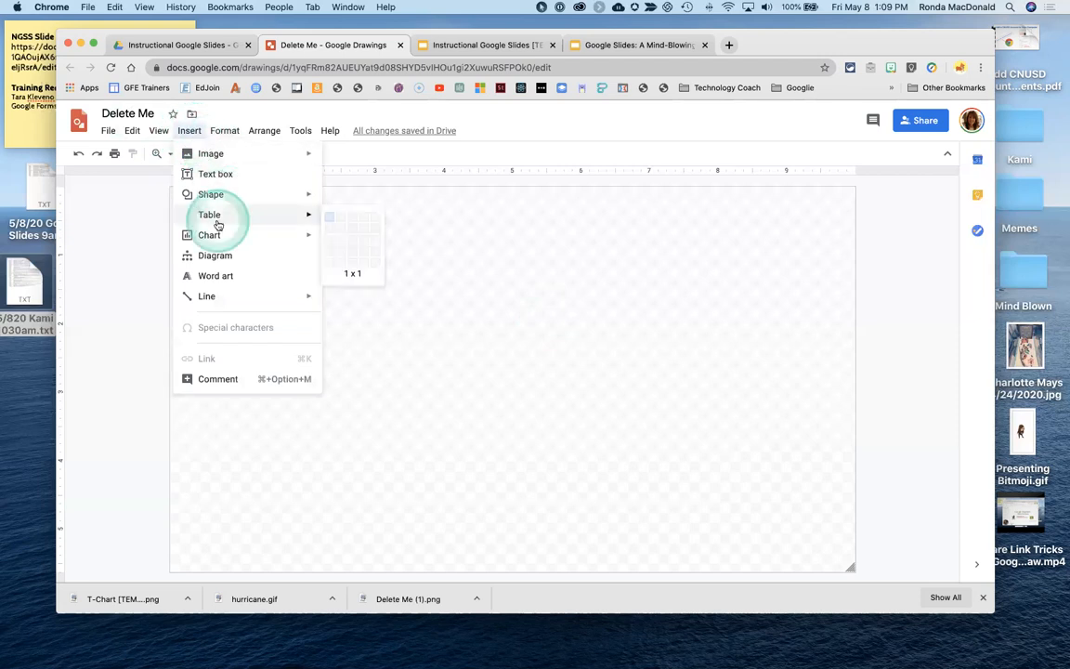
pyautogui.moveTo(301, 213)
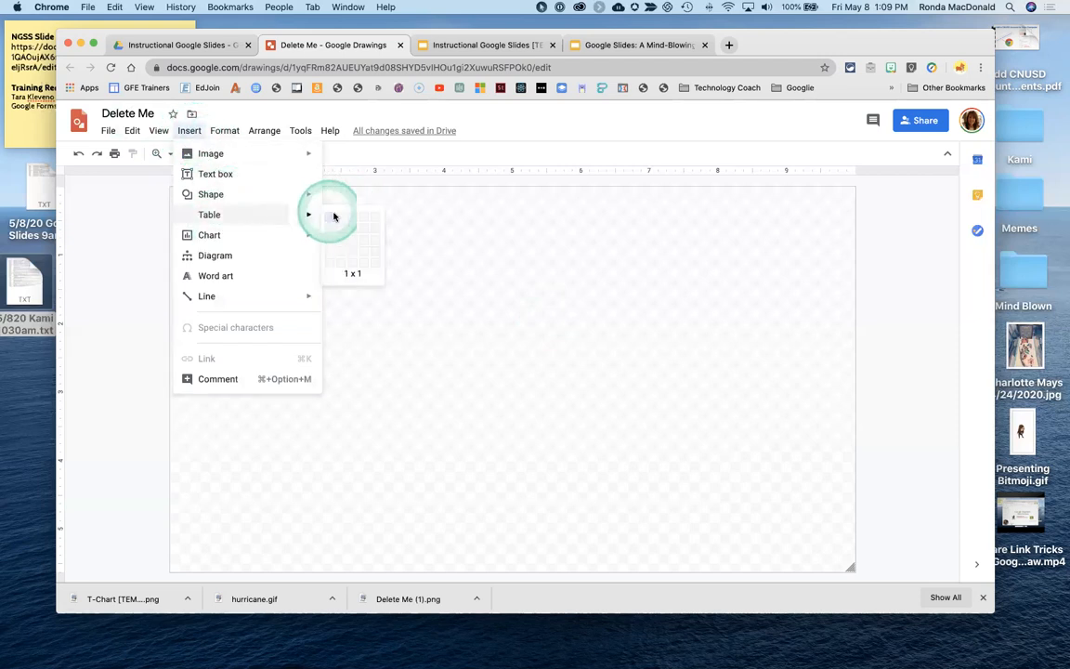
pyautogui.click(338, 229)
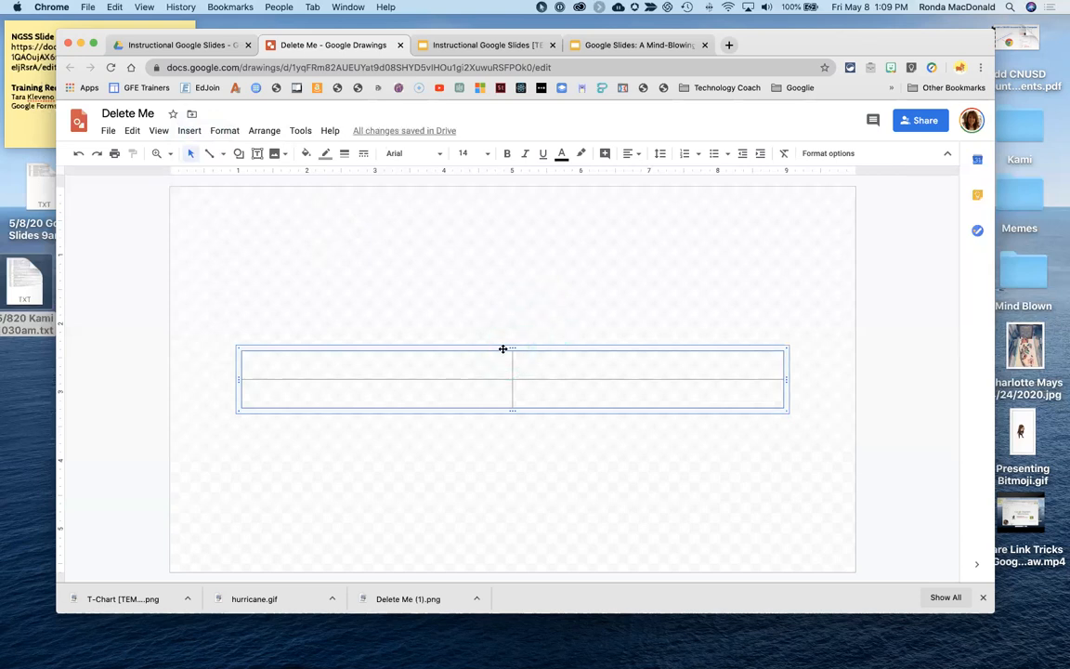
# Make the table's top row taller by adding six blank lines in its first cell
pyautogui.click(401, 365)
pyautogui.press('Return')
pyautogui.press('Return')
pyautogui.press('Return')
pyautogui.press('Return')
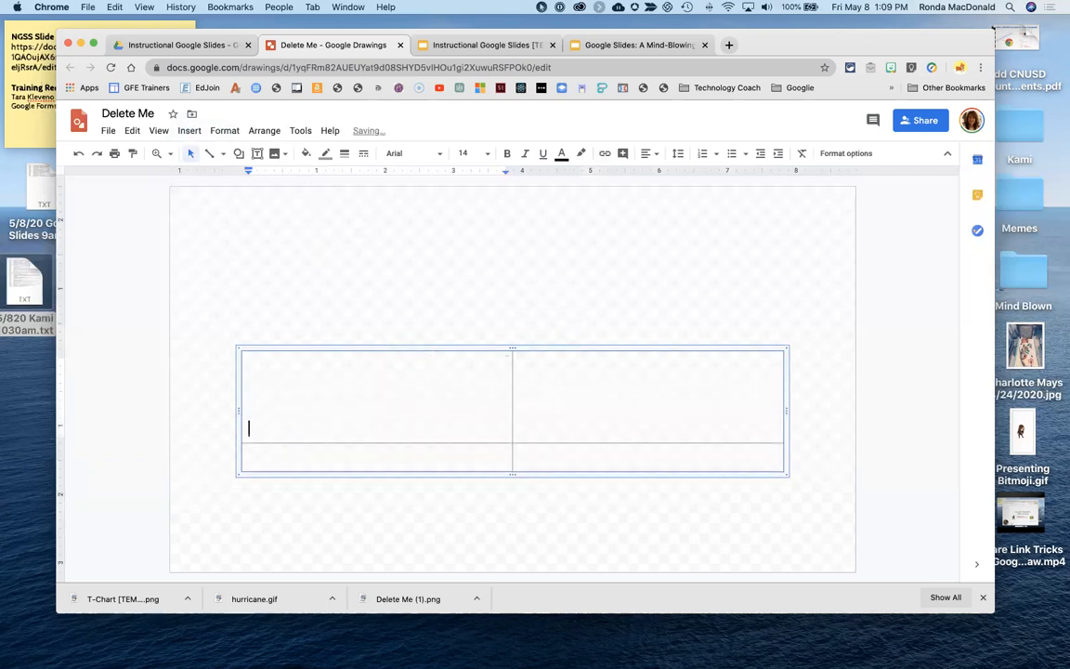
pyautogui.press('Return')
pyautogui.press('Return')
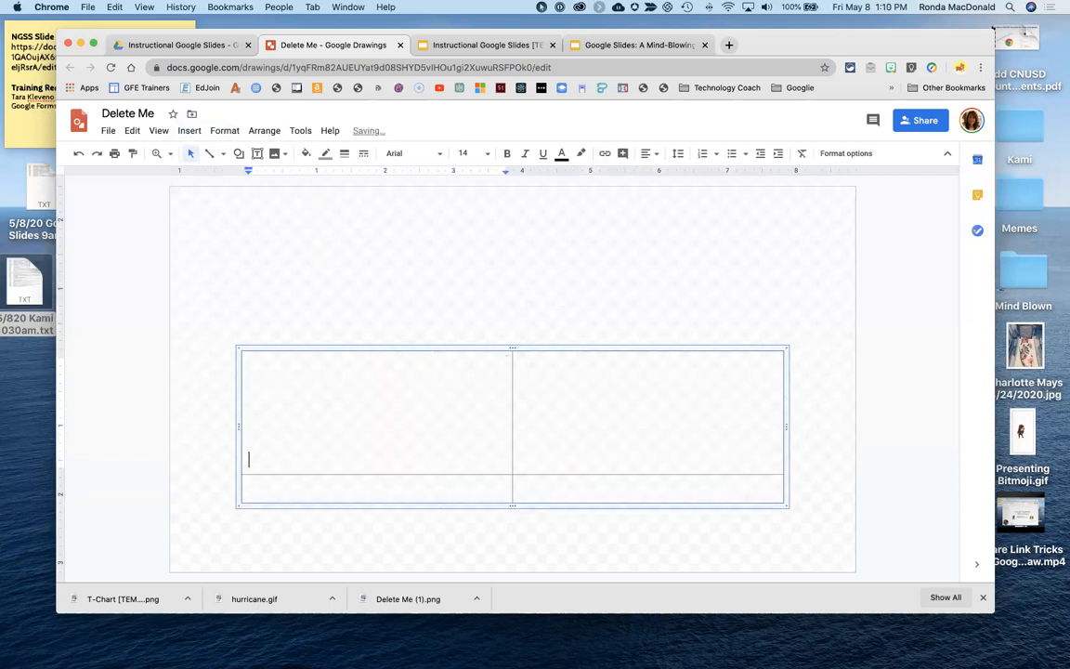
# Move the table up by about 1 inch, keeping it horizontally centred on the page
pyautogui.click(456, 347)
pyautogui.moveTo(457, 333); pyautogui.dragTo(457, 283)
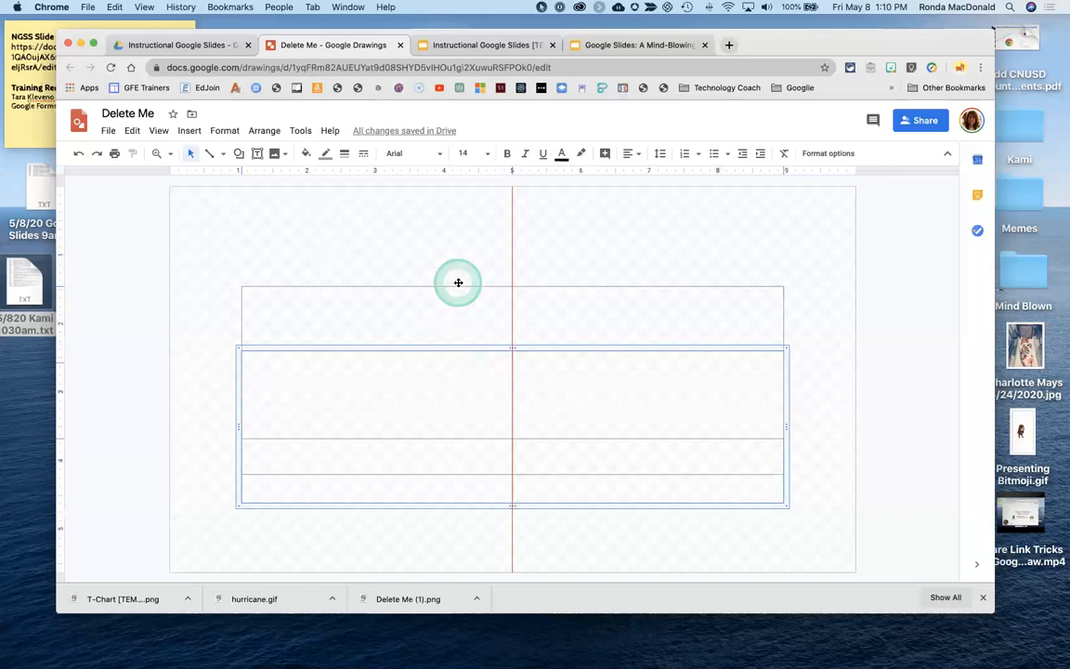
pyautogui.moveTo(458, 282)
pyautogui.mouseDown()
pyautogui.moveTo(456, 342)
pyautogui.moveTo(454, 301)
pyautogui.mouseUp()
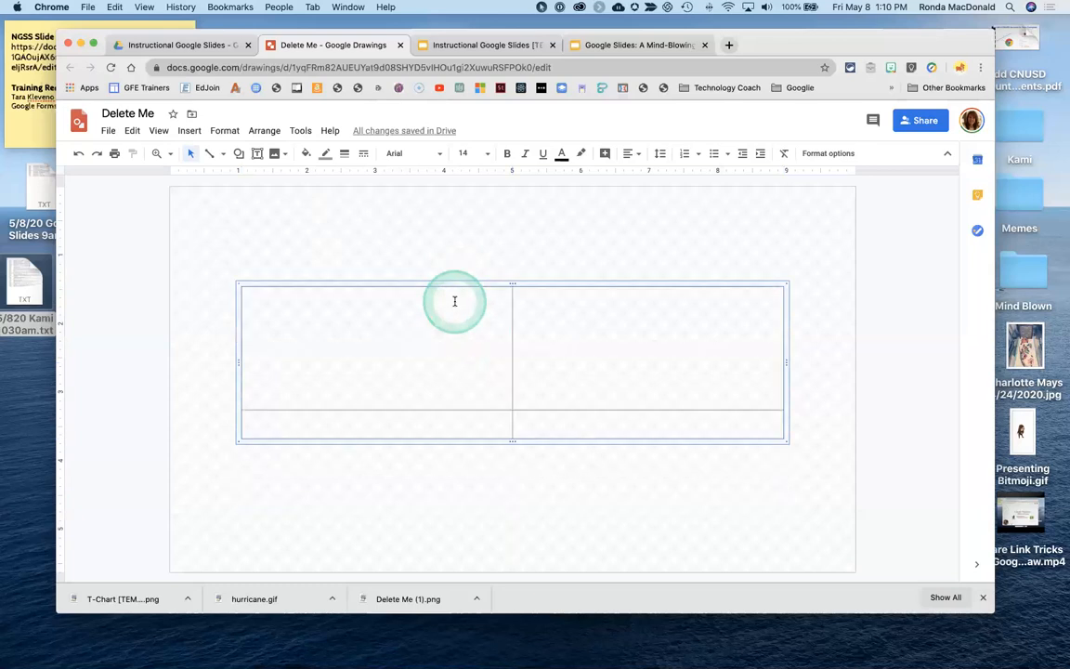
# Make the table's bottom row taller by adding seven blank lines in its first cell
pyautogui.click(358, 425)
pyautogui.press('Return')
pyautogui.press('Return')
pyautogui.press('Return')
pyautogui.press('Return')
pyautogui.press('Return')
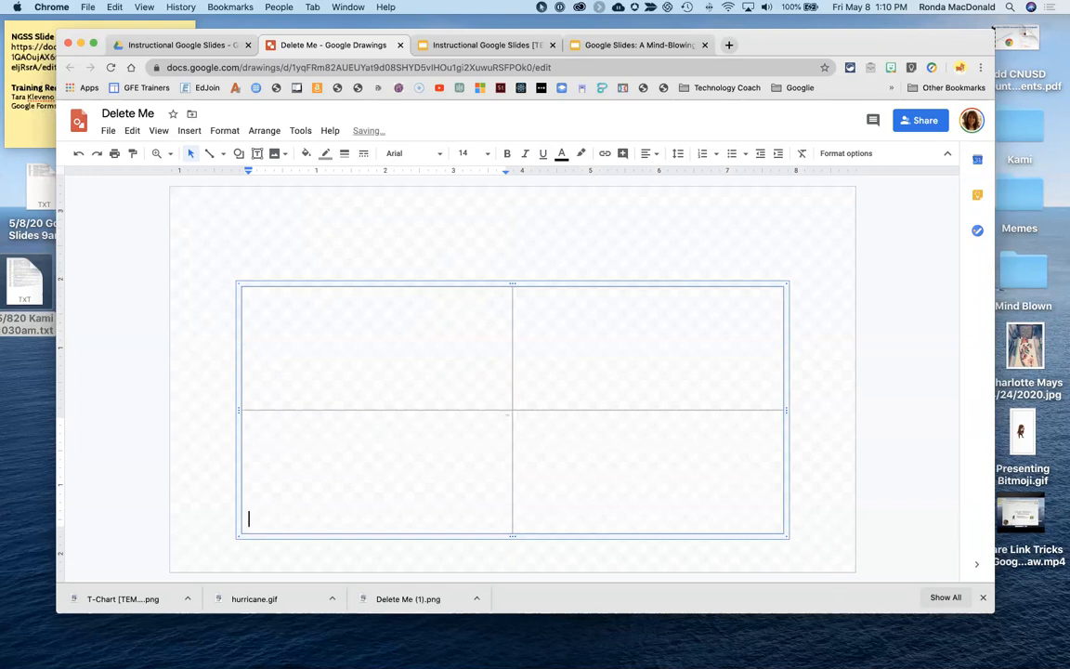
pyautogui.press('Return')
# Add one more blank line to the top row's first cell and move the table slightly up to fit the page
pyautogui.click(400, 326)
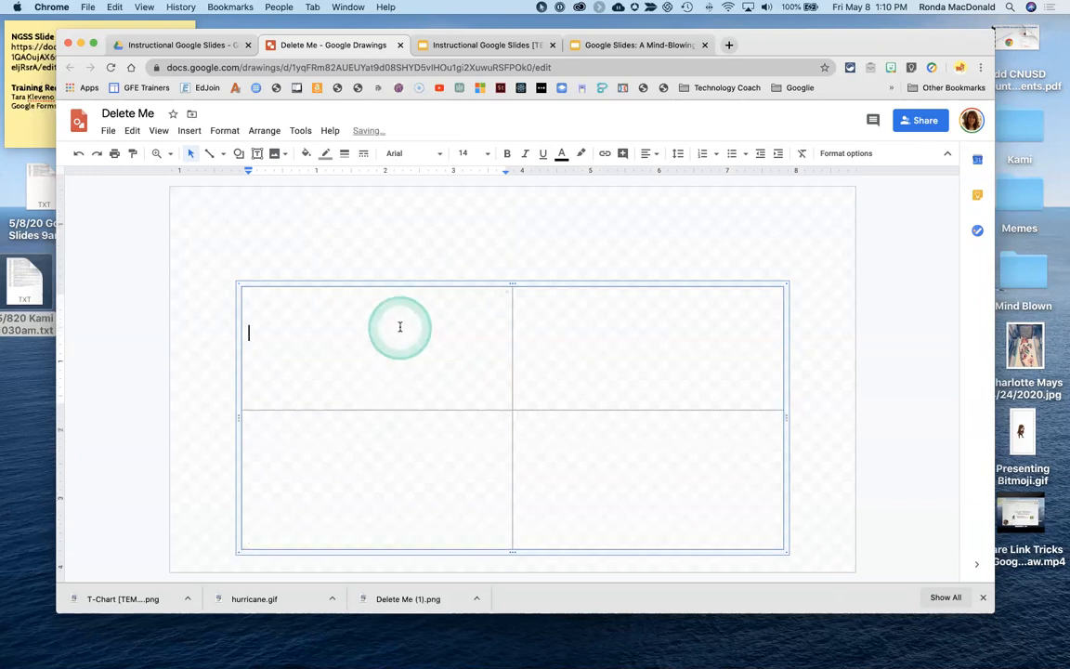
pyautogui.press('Return')
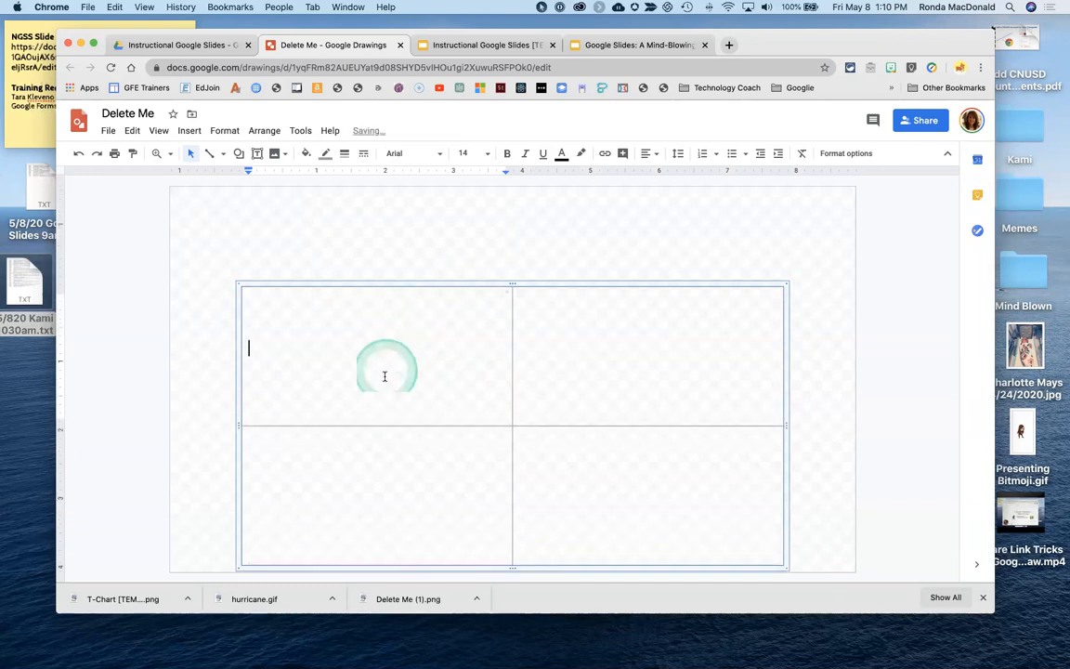
pyautogui.click(458, 282)
pyautogui.moveTo(458, 283); pyautogui.dragTo(456, 268)
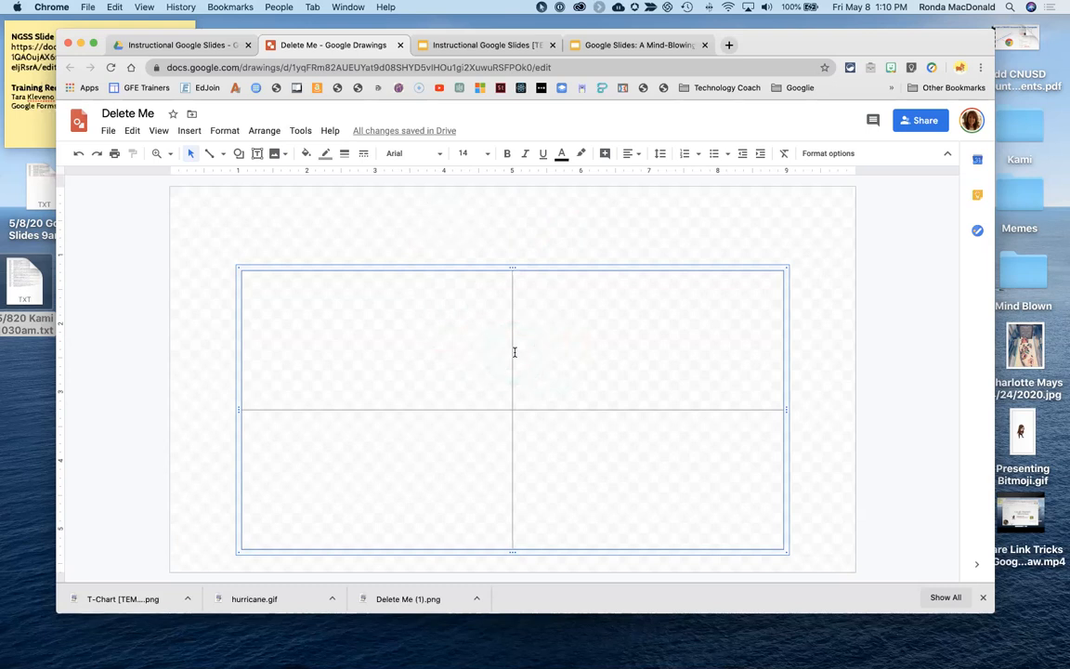
pyautogui.press('Escape')
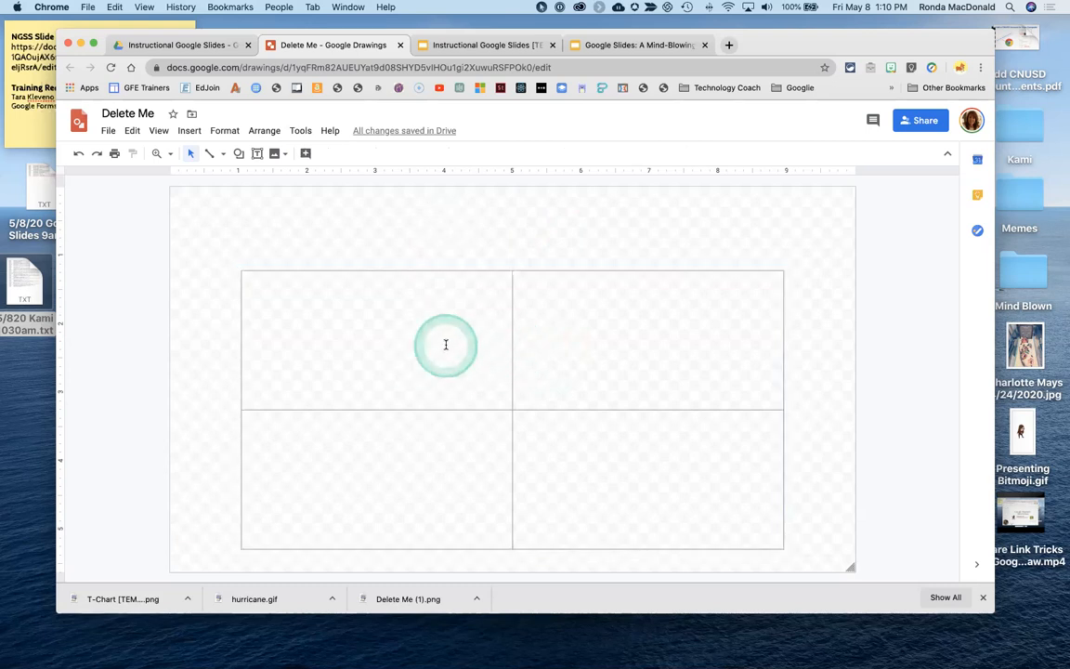
# Give all borders of the table a blue colour and a 3px weight
pyautogui.click(479, 269)
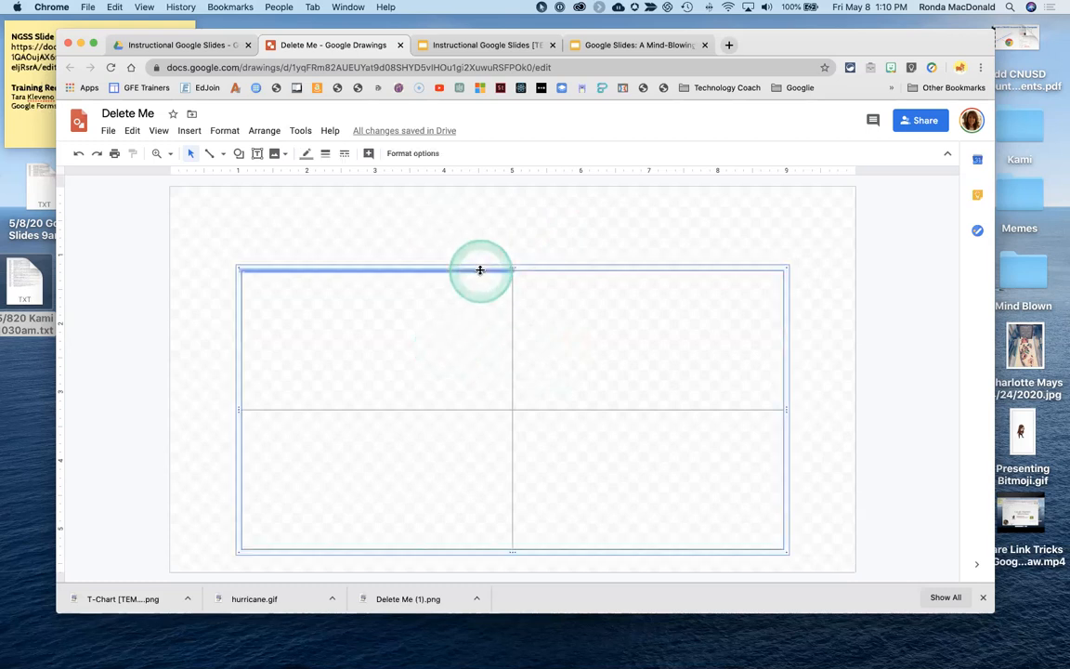
pyautogui.click(529, 266)
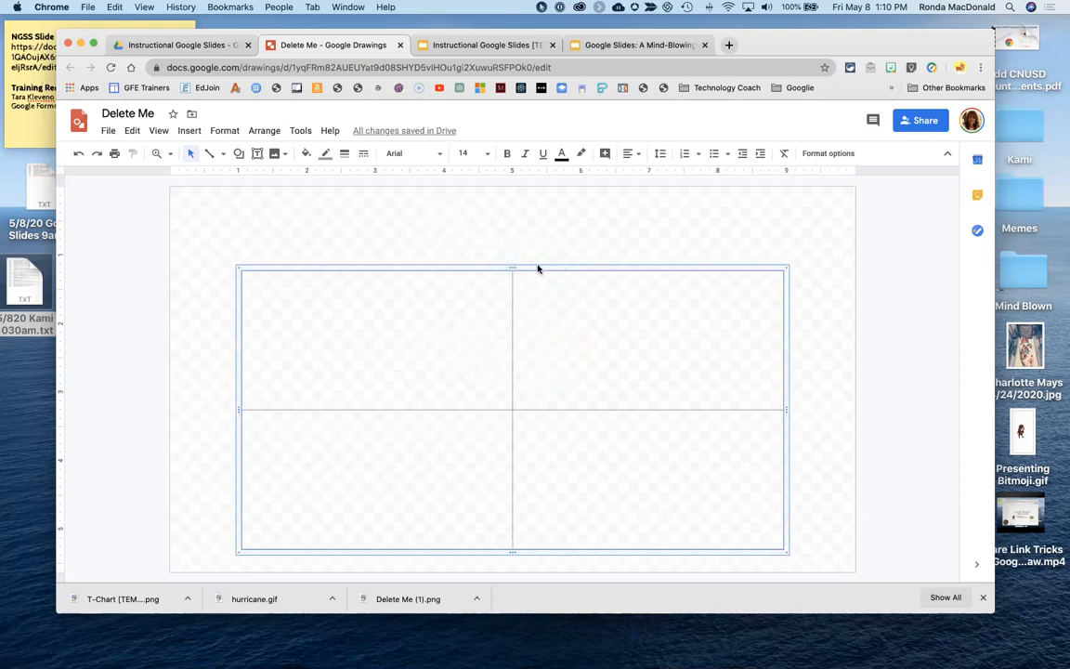
pyautogui.click(324, 155)
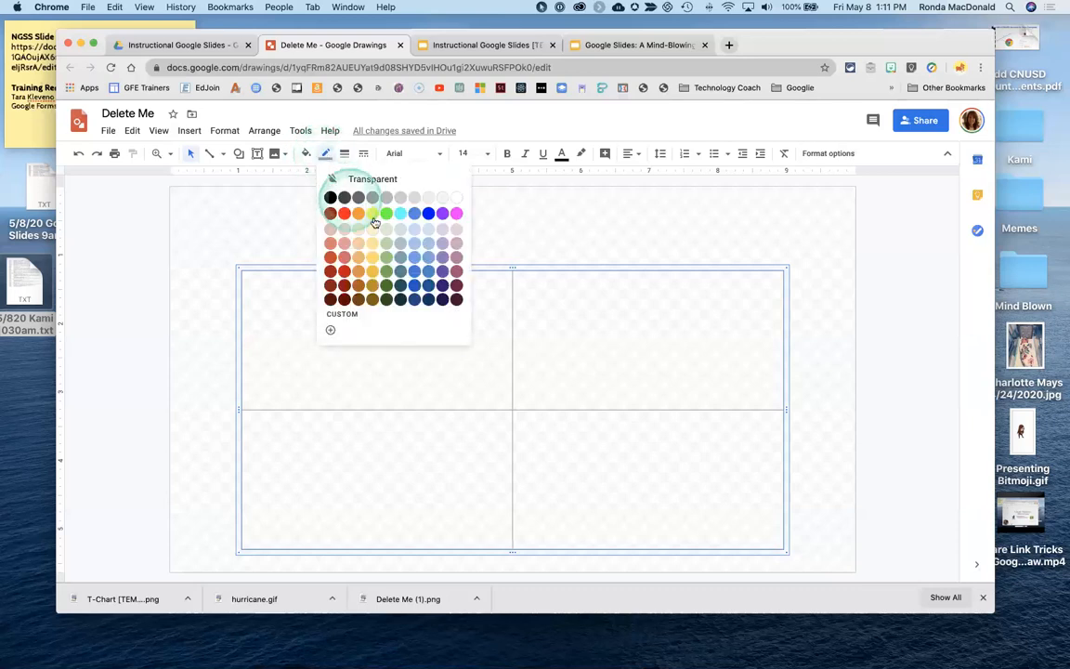
pyautogui.click(427, 214)
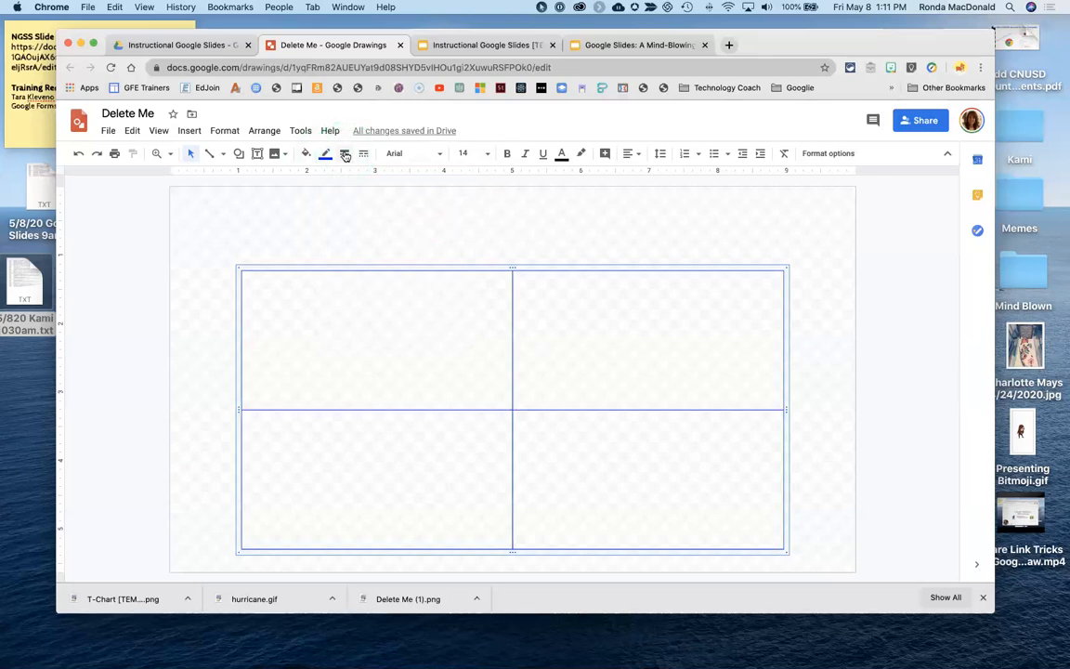
pyautogui.click(344, 155)
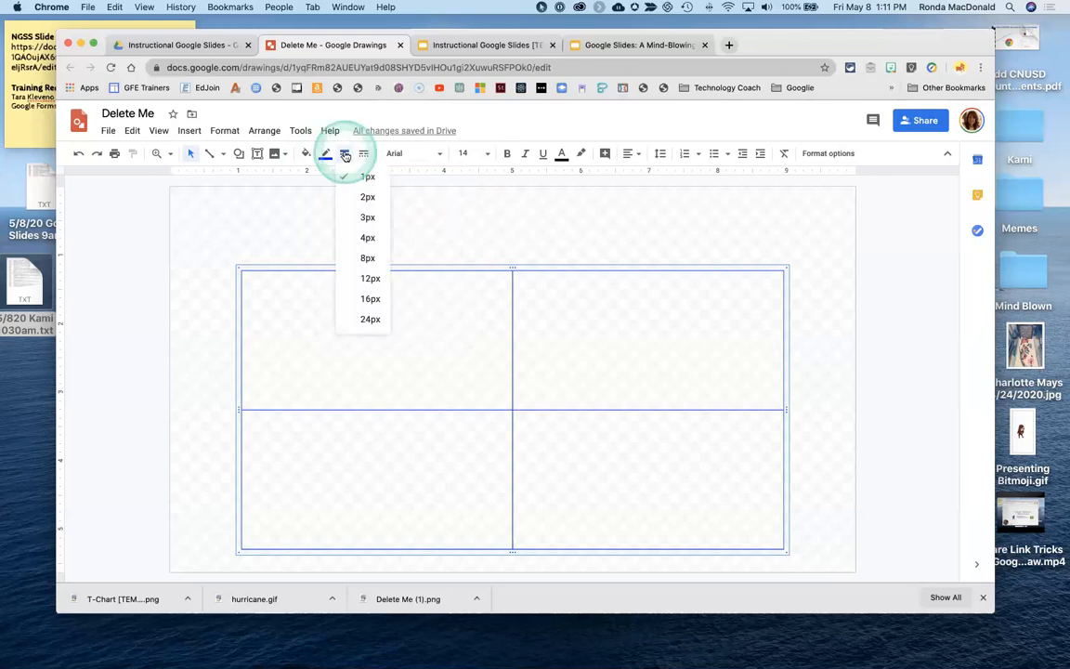
pyautogui.click(367, 217)
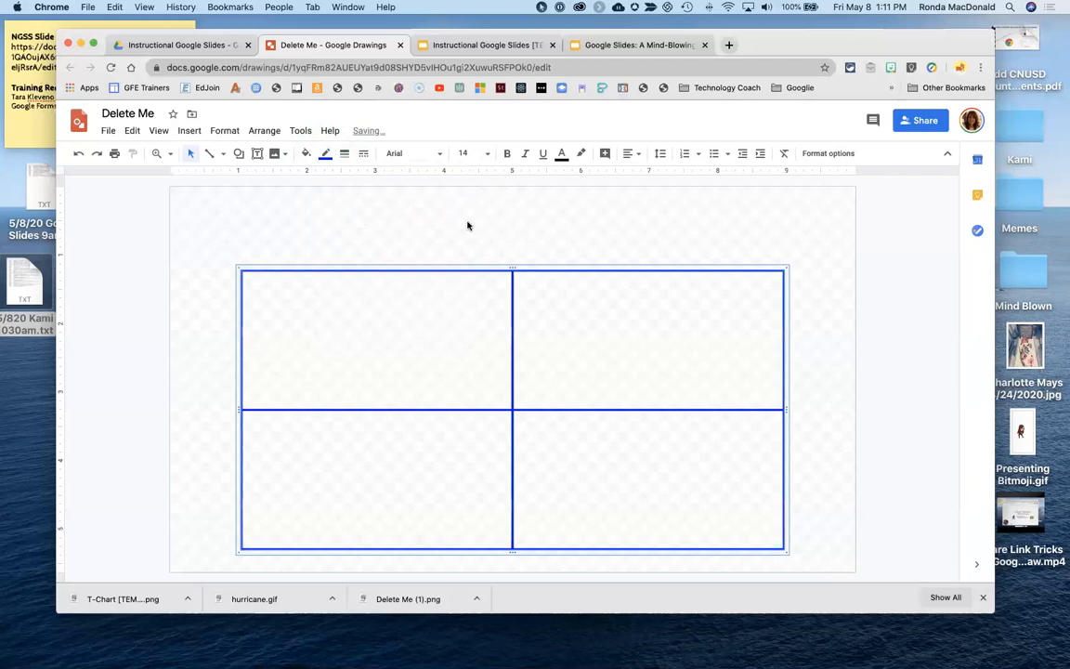
pyautogui.click(464, 288)
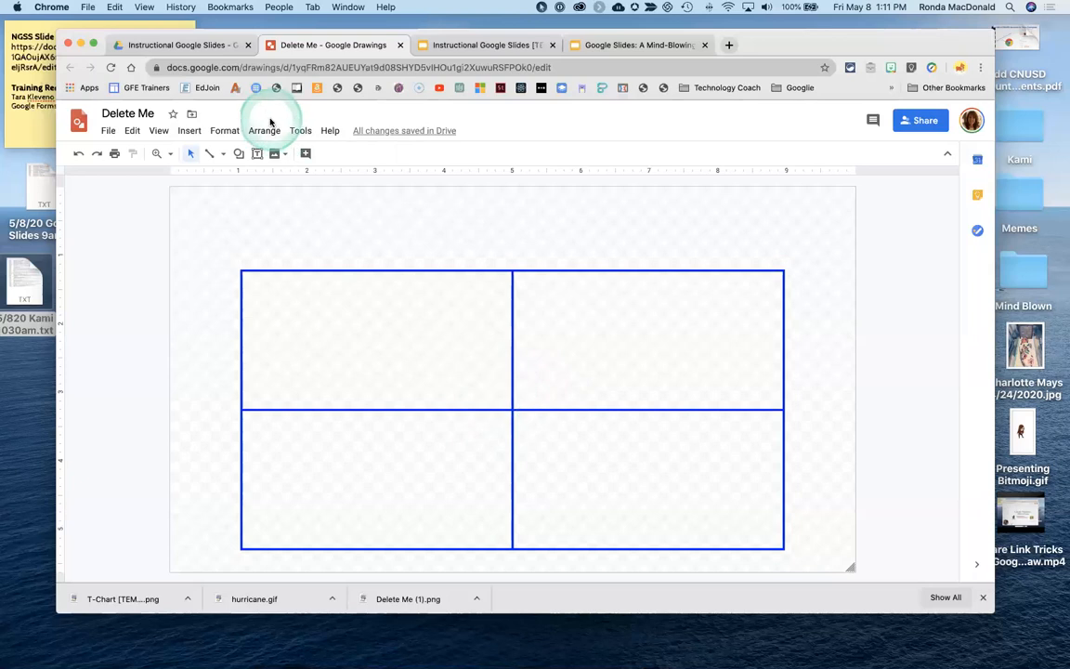
# Draw a small rounded rectangle over the centre where the four table cells meet, and reduce its height slightly
pyautogui.click(239, 154)
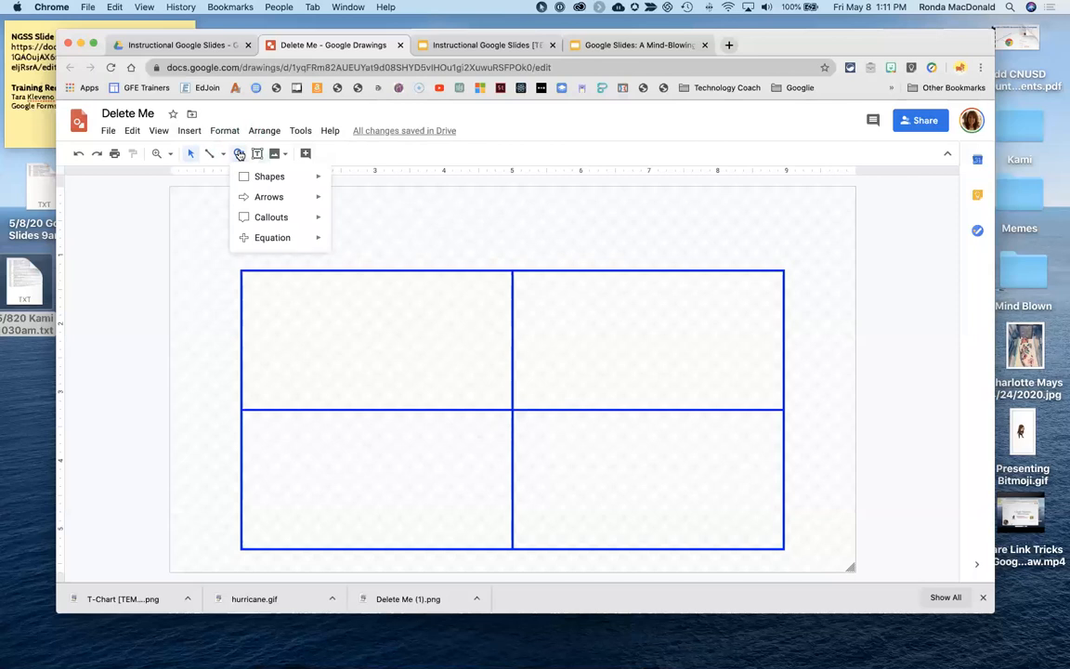
pyautogui.moveTo(281, 176)
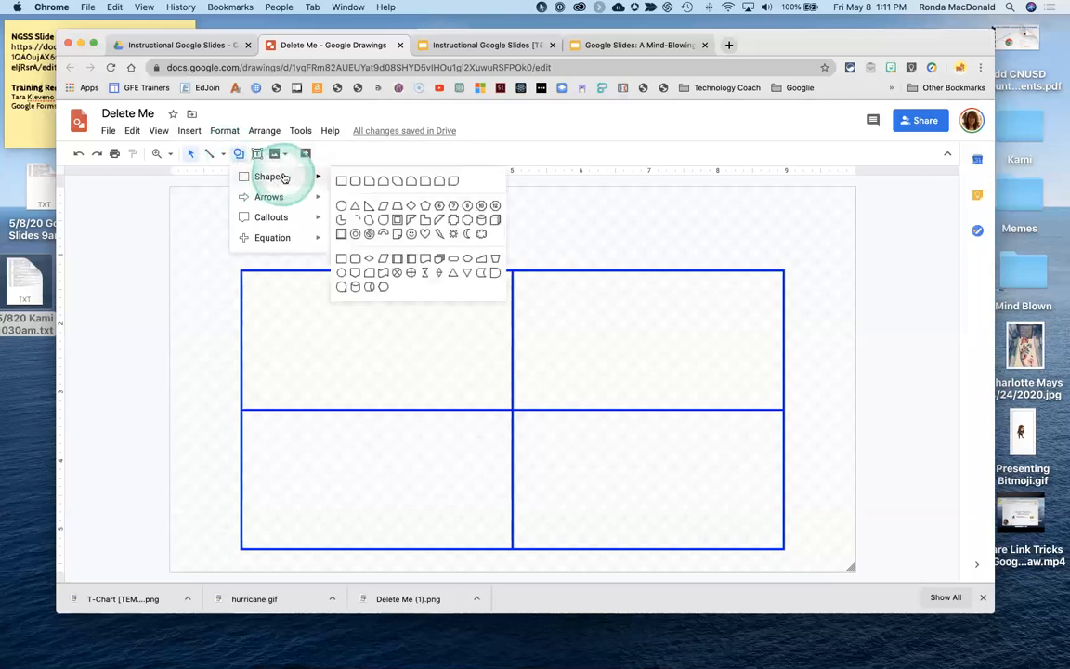
pyautogui.click(358, 184)
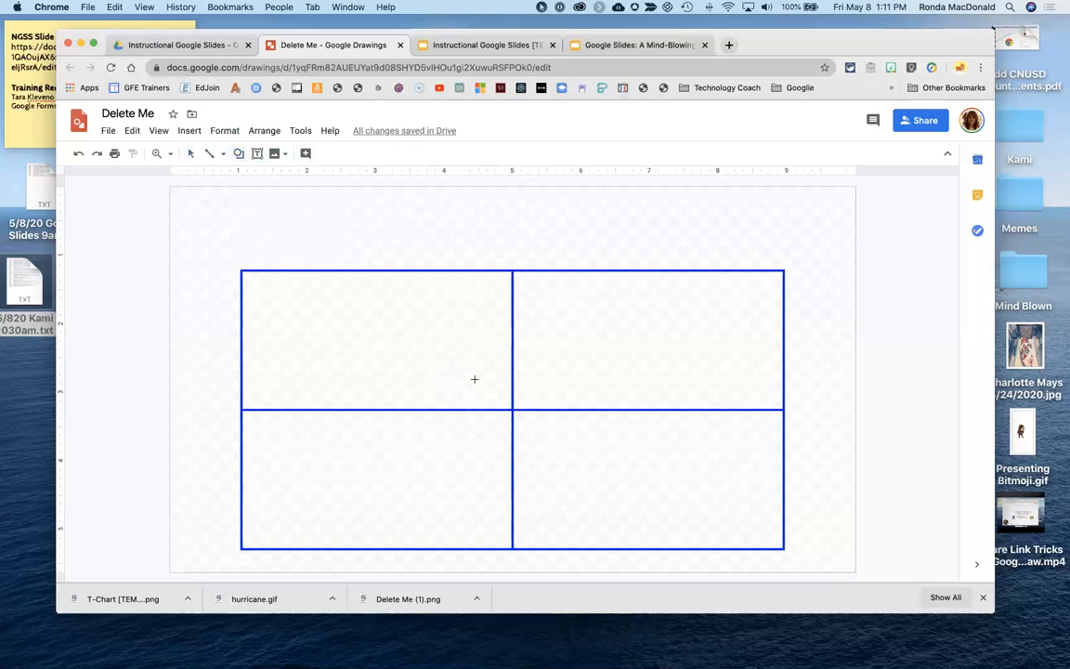
pyautogui.moveTo(475, 380); pyautogui.dragTo(563, 436)
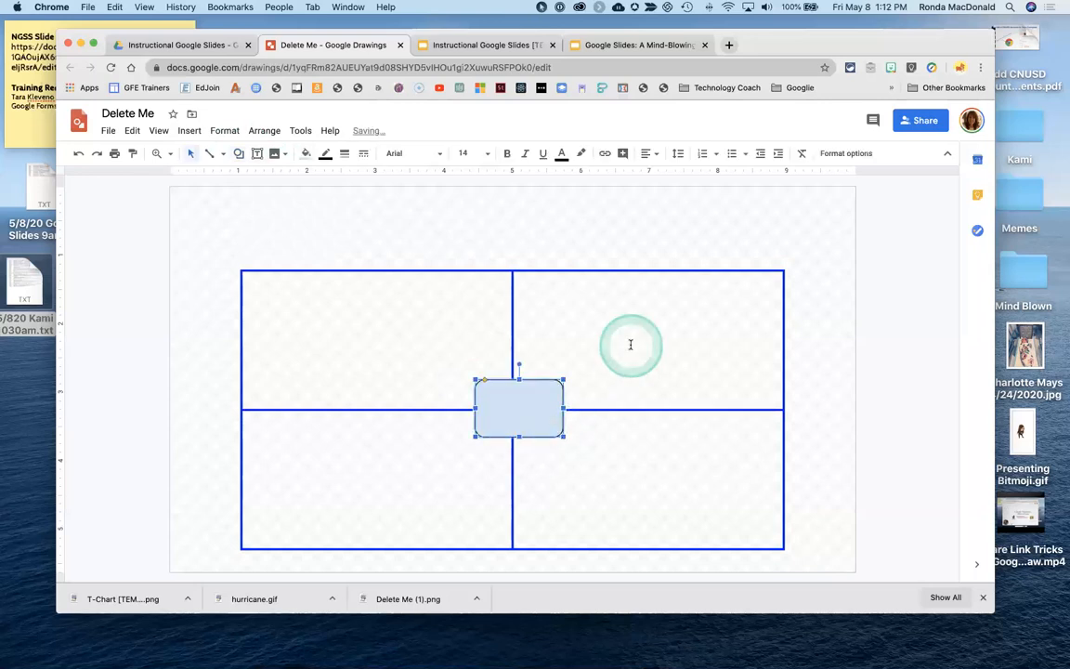
pyautogui.moveTo(519, 438); pyautogui.dragTo(518, 425)
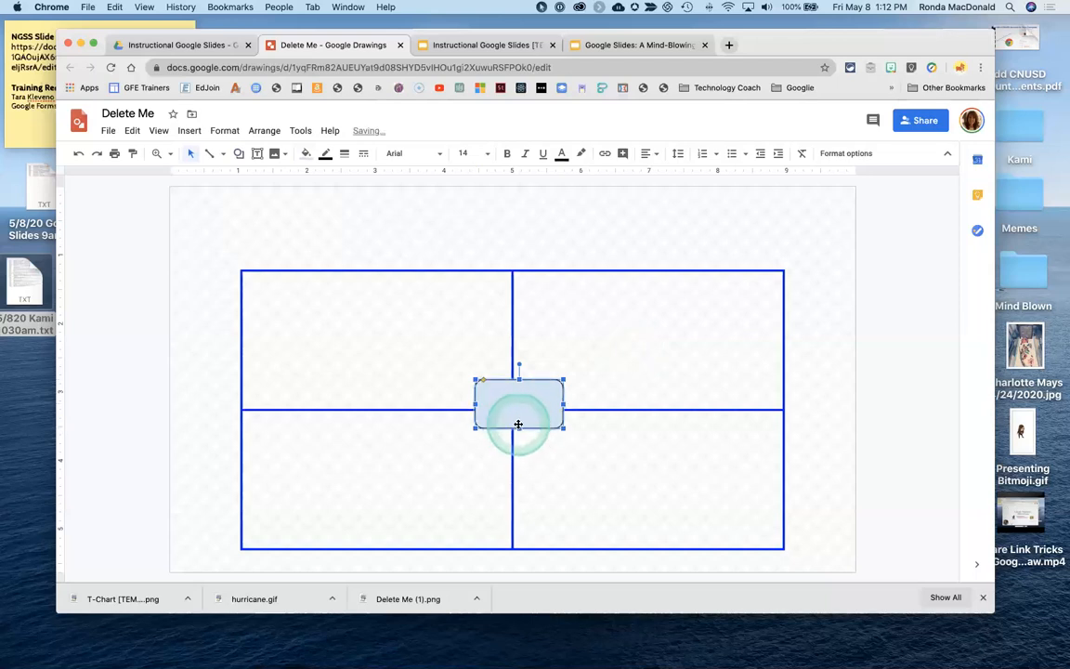